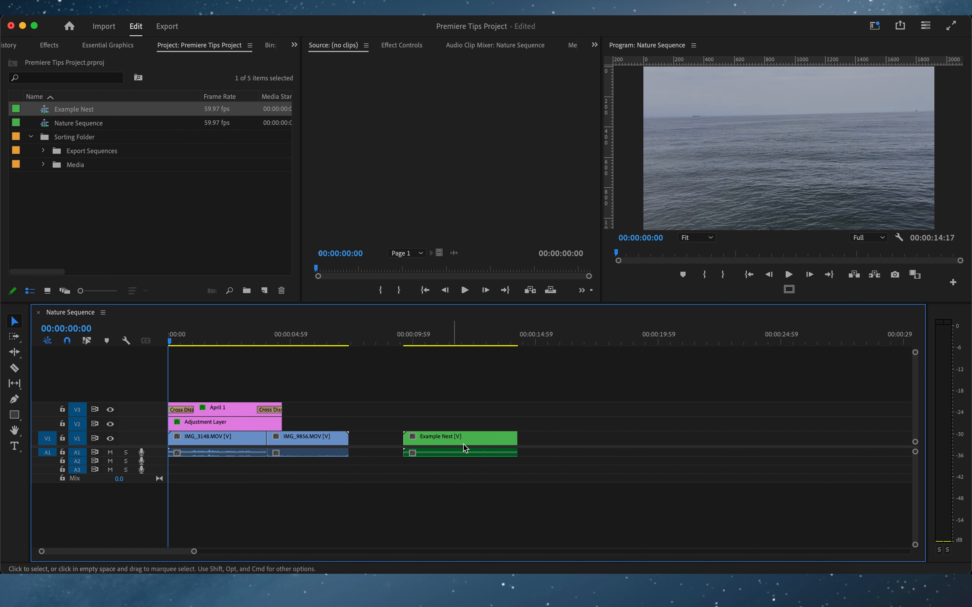
- Delete the Example Nest clip from the Nature Sequence timeline
{"action": "left_click_drag", "start_coordinate": [427, 415], "coordinate": [477, 504]}
{"action": "key", "text": "Delete"}
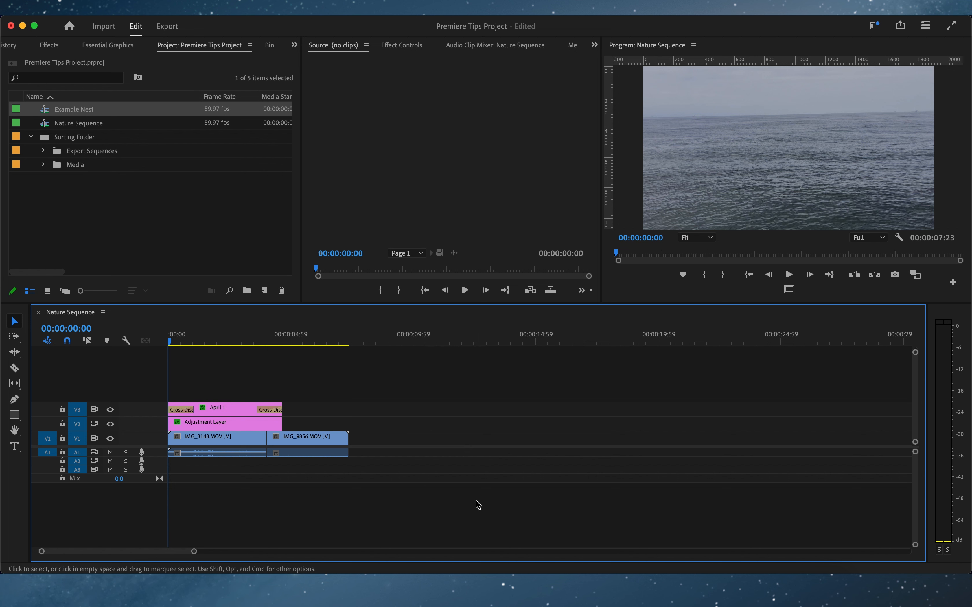
- Turn off inserting sequences as nests and place Example Nest as individual clips in the empty area after IMG_9856.MOV
{"action": "left_click", "coordinate": [47, 341]}
{"action": "left_click_drag", "start_coordinate": [49, 113], "coordinate": [427, 437]}
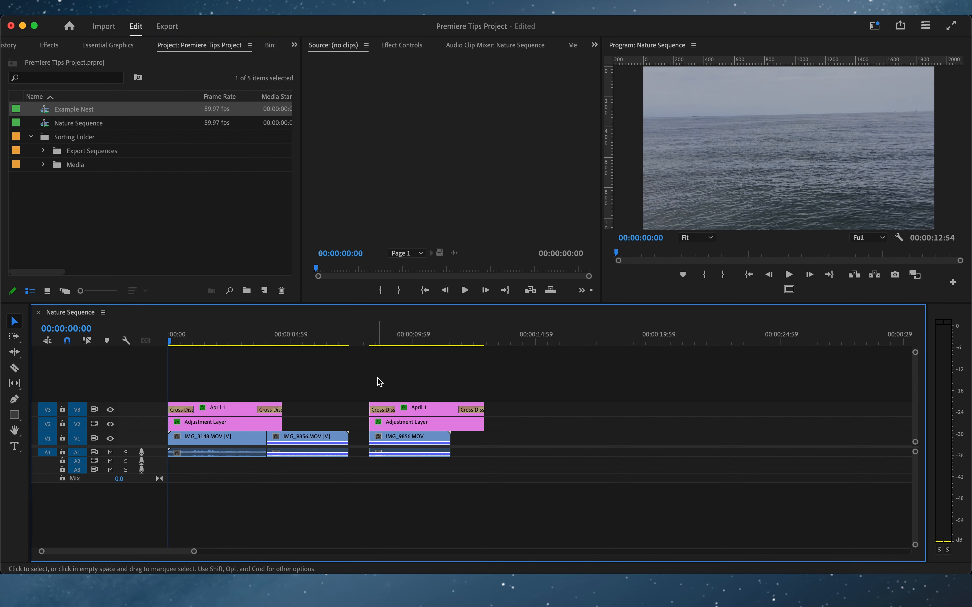
- Delete the individual clips placed from Example Nest and turn inserting sequences as nests back on
{"action": "left_click_drag", "start_coordinate": [380, 382], "coordinate": [460, 512]}
{"action": "key", "text": "Delete"}
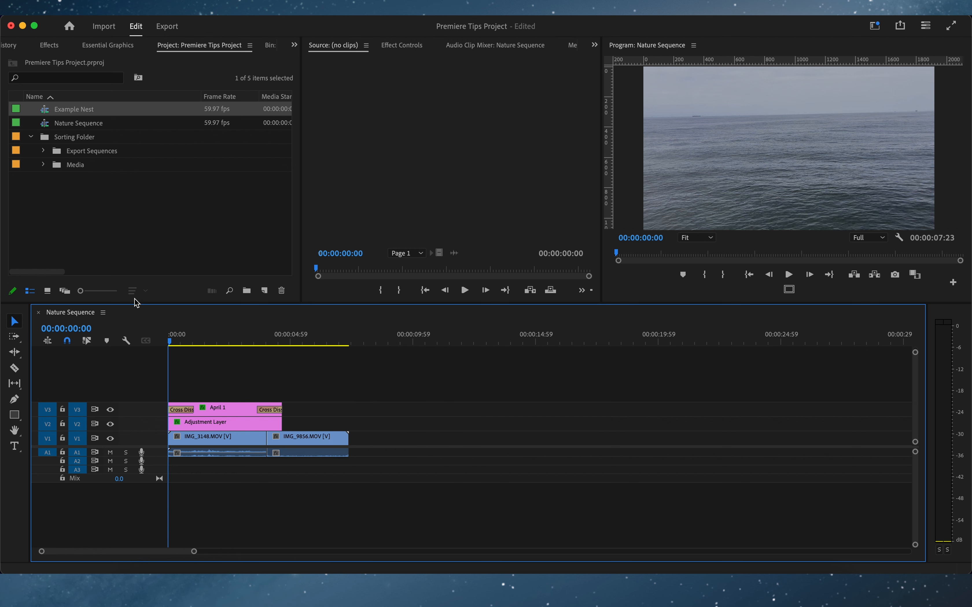
{"action": "left_click", "coordinate": [49, 345]}
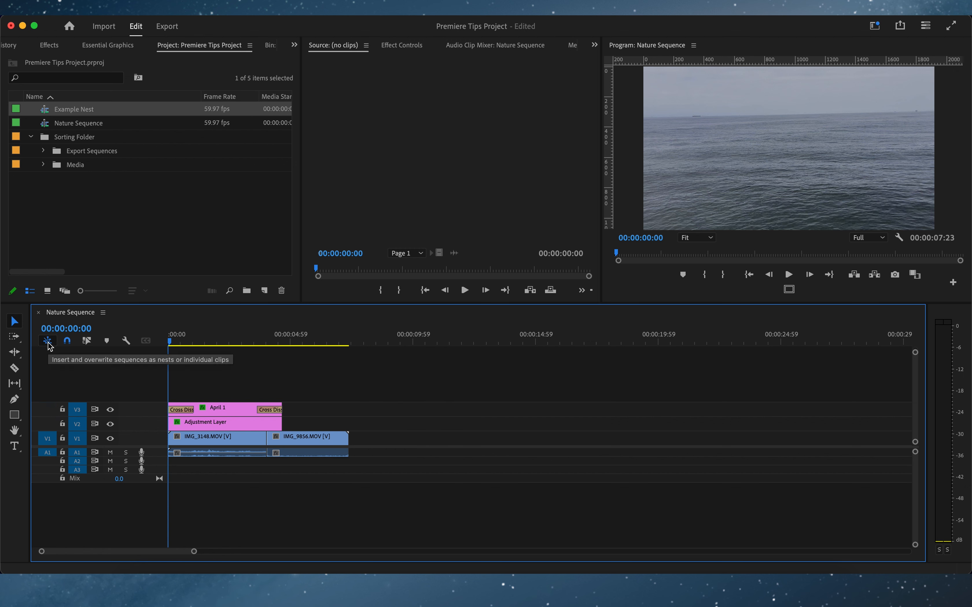
- Turn off Snap and try moving the IMG_9856.MOV clip over the end of IMG_3148.MOV, undoing the move
{"action": "left_click", "coordinate": [68, 342]}
{"action": "left_click_drag", "start_coordinate": [313, 420], "coordinate": [344, 470]}
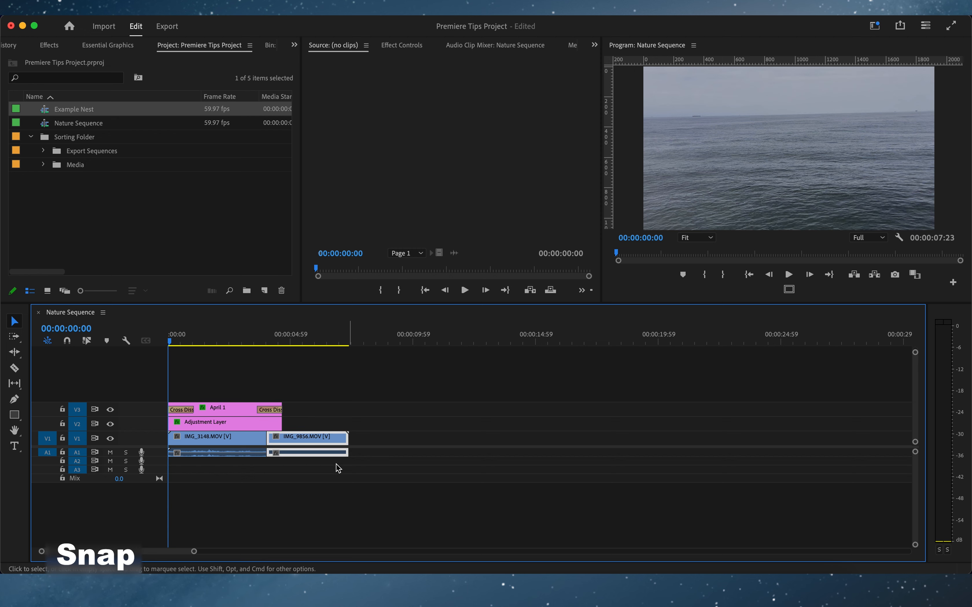
{"action": "mouse_move", "coordinate": [301, 442]}
{"action": "left_mouse_down"}
{"action": "mouse_move", "coordinate": [326, 441]}
{"action": "mouse_move", "coordinate": [288, 442]}
{"action": "left_mouse_up"}
{"action": "key", "text": "super+z"}
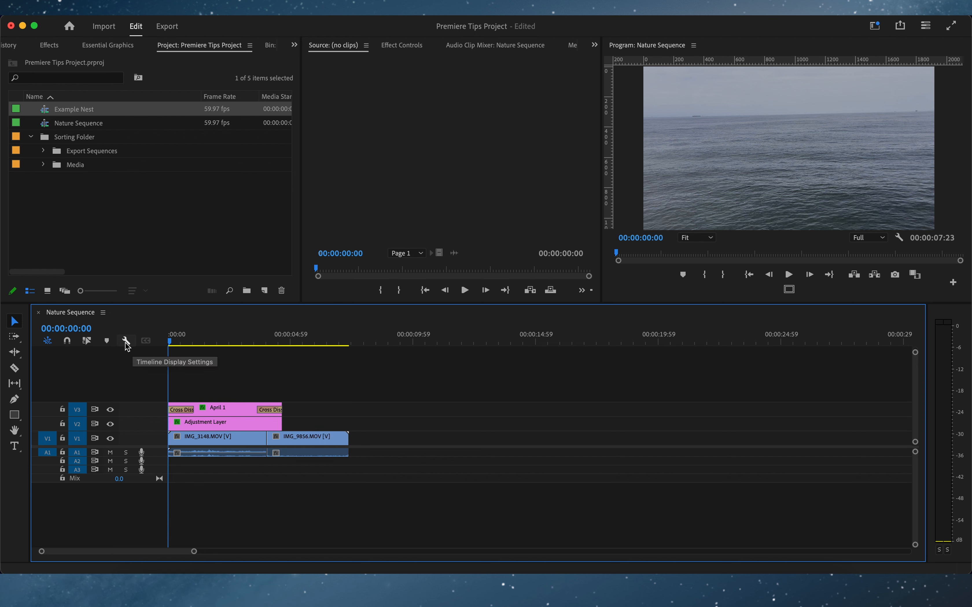
- Turn Snap back on and try moving IMG_9856.MOV against the end of IMG_3148.MOV, leaving it in its original place
{"action": "left_click", "coordinate": [68, 341]}
{"action": "left_click", "coordinate": [311, 440]}
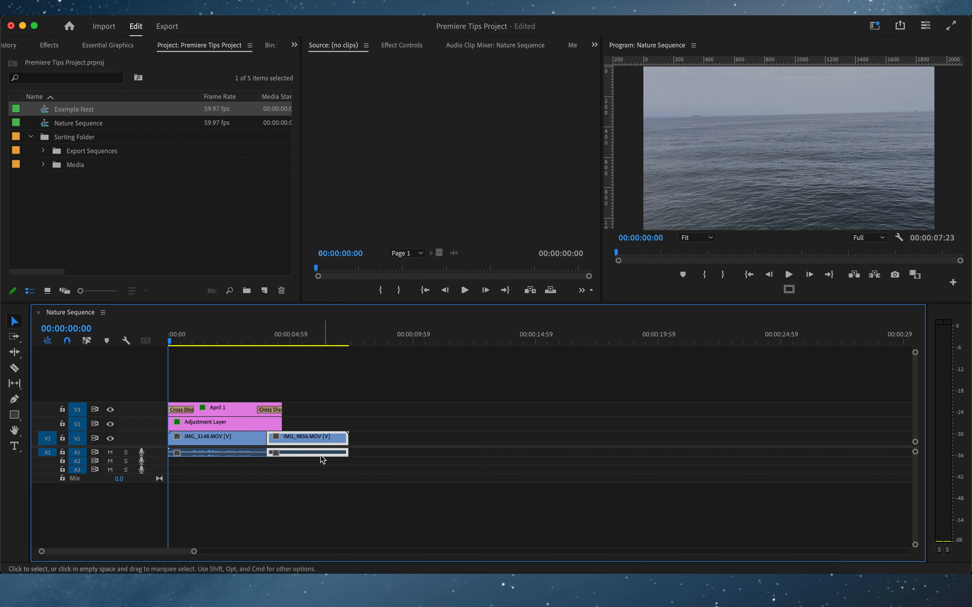
{"action": "mouse_move", "coordinate": [314, 445]}
{"action": "left_mouse_down"}
{"action": "mouse_move", "coordinate": [331, 446]}
{"action": "mouse_move", "coordinate": [311, 444]}
{"action": "mouse_move", "coordinate": [331, 445]}
{"action": "mouse_move", "coordinate": [319, 444]}
{"action": "mouse_move", "coordinate": [341, 412]}
{"action": "mouse_move", "coordinate": [353, 424]}
{"action": "mouse_move", "coordinate": [315, 442]}
{"action": "left_mouse_up"}
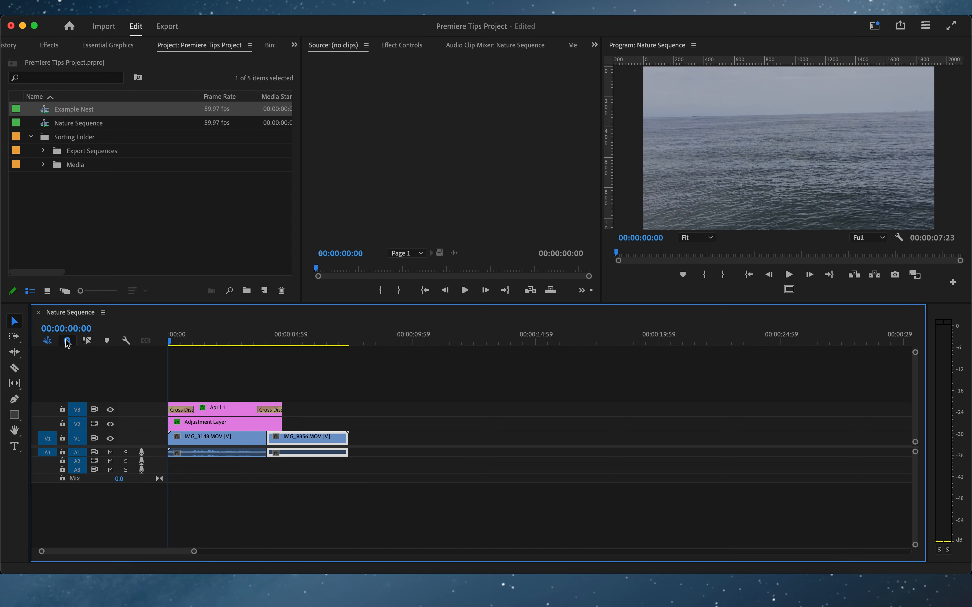
{"action": "left_click", "coordinate": [268, 390]}
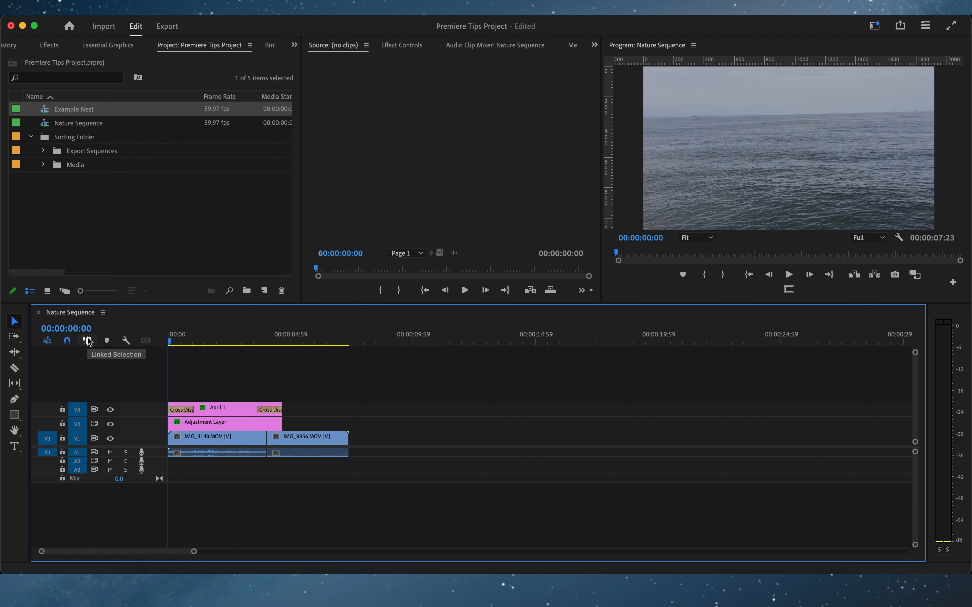
- With Linked Selection off, try moving the video and the audio of IMG_9856.MOV separately, undoing each move
{"action": "left_click", "coordinate": [88, 341]}
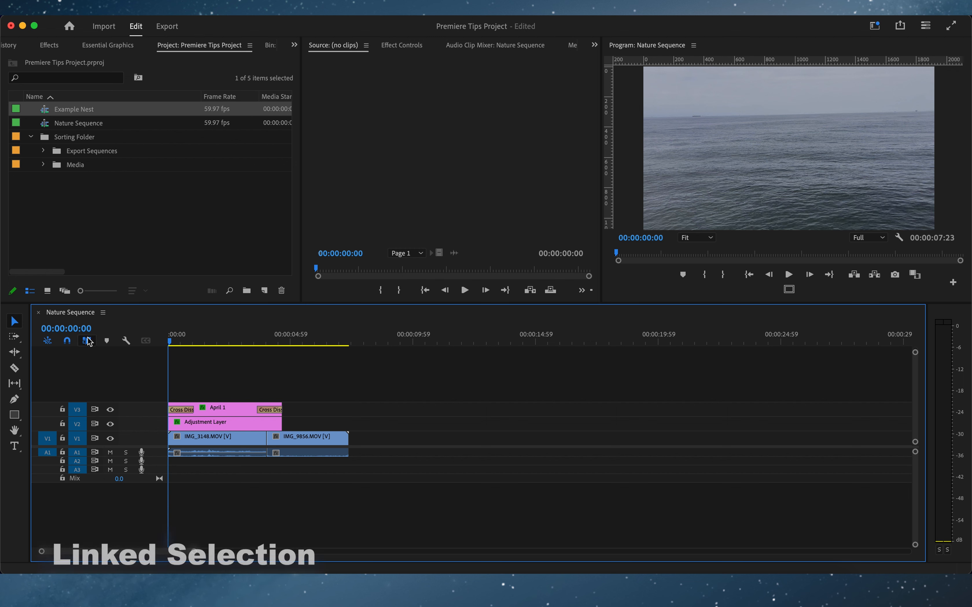
{"action": "left_click_drag", "start_coordinate": [313, 436], "coordinate": [441, 439]}
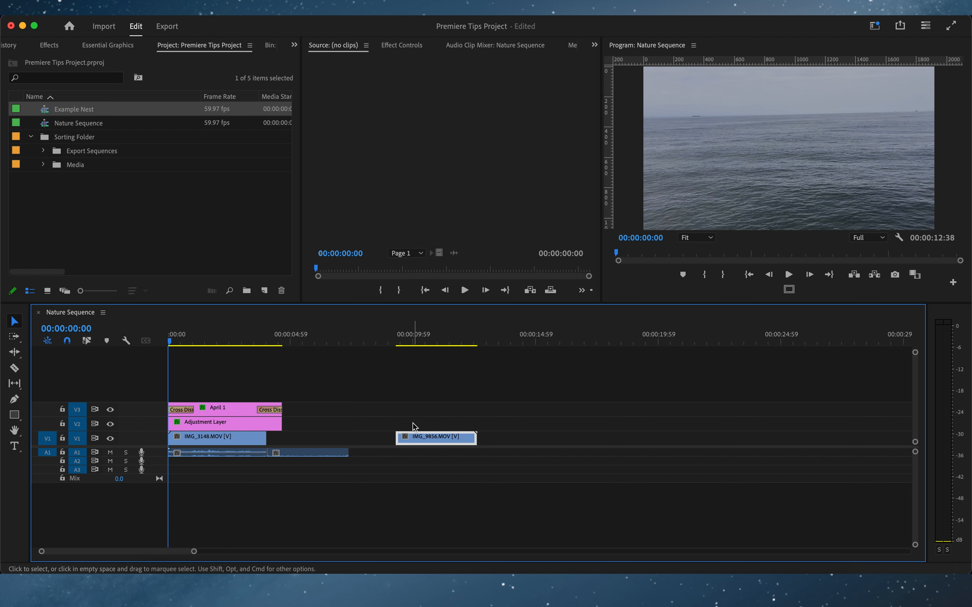
{"action": "key", "text": "super+z"}
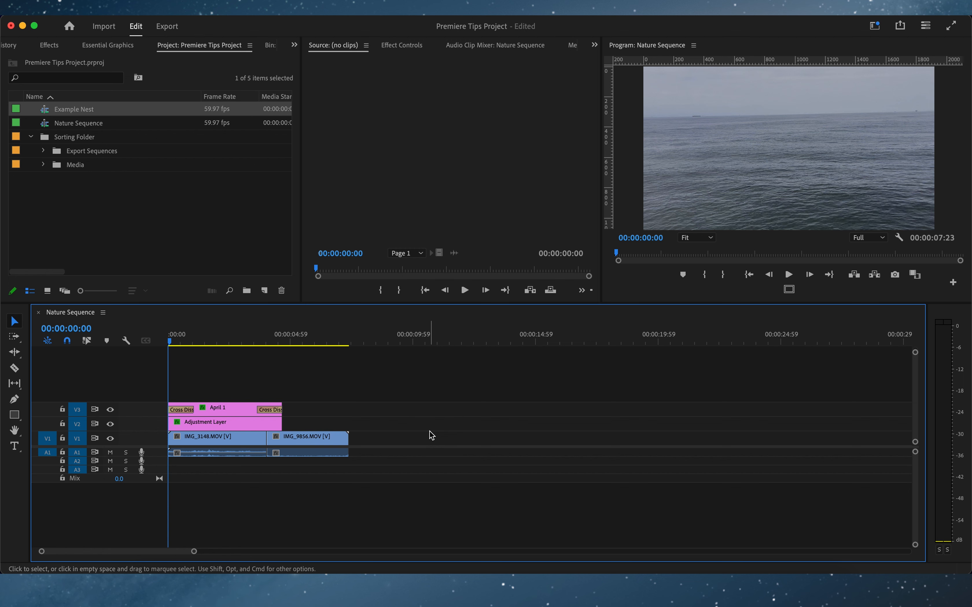
{"action": "left_click_drag", "start_coordinate": [321, 456], "coordinate": [403, 461]}
{"action": "key", "text": "super+z"}
- With Linked Selection on, try moving IMG_9856.MOV's video and audio together, undoing the move and turning the option off again
{"action": "left_click", "coordinate": [88, 341]}
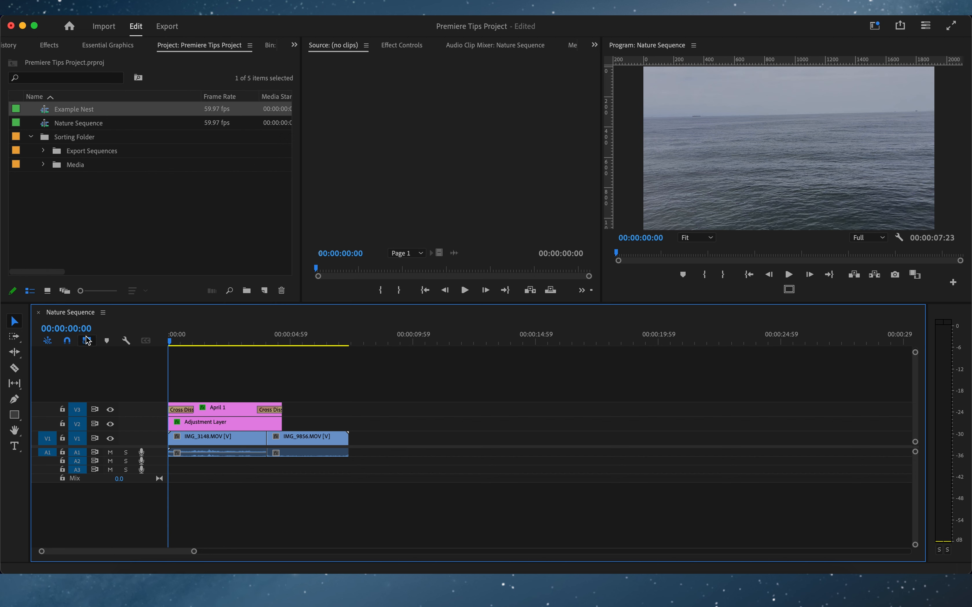
{"action": "left_click", "coordinate": [304, 443]}
{"action": "left_click_drag", "start_coordinate": [304, 443], "coordinate": [412, 445]}
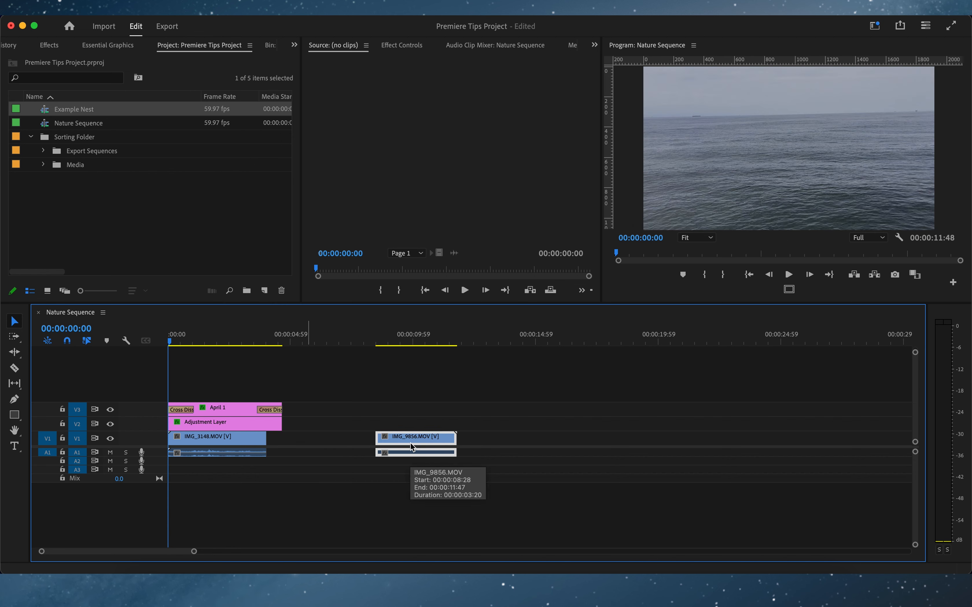
{"action": "key", "text": "super+z"}
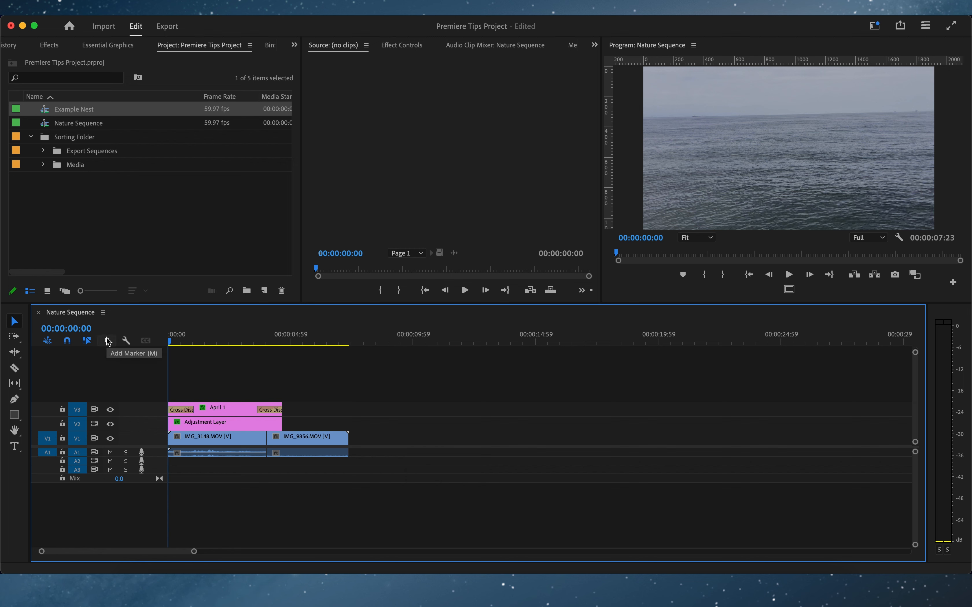
{"action": "left_click", "coordinate": [88, 342]}
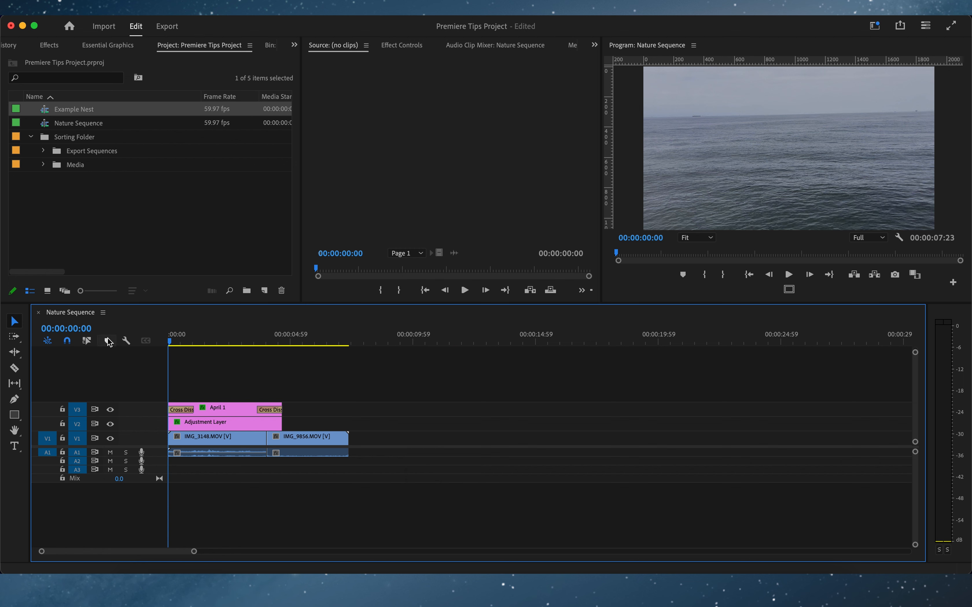
- Try adding a sequence marker at 00:00:01:53 two times, undoing the marker after each attempt
{"action": "left_click", "coordinate": [214, 341]}
{"action": "left_click", "coordinate": [106, 341]}
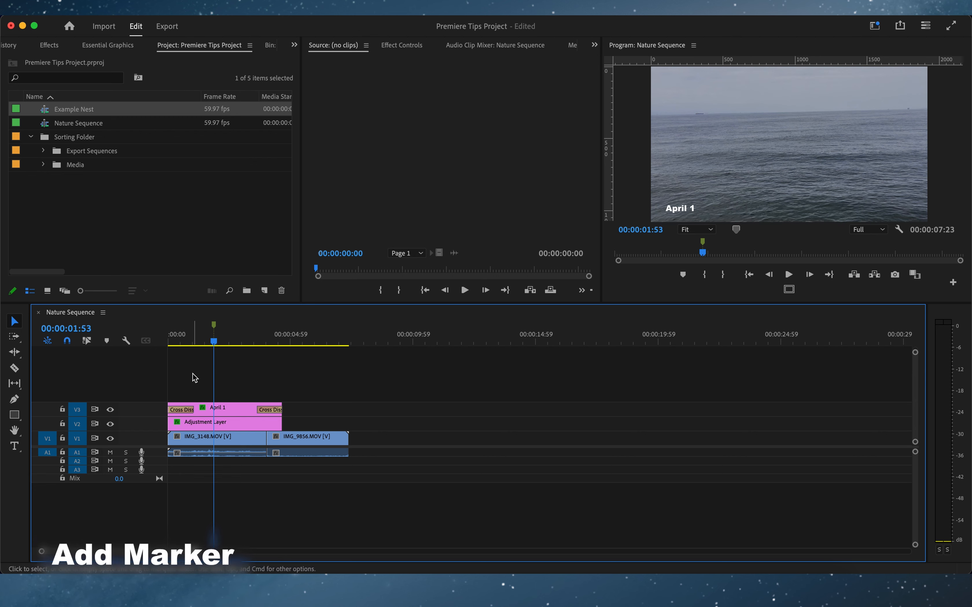
{"action": "key", "text": "super+z"}
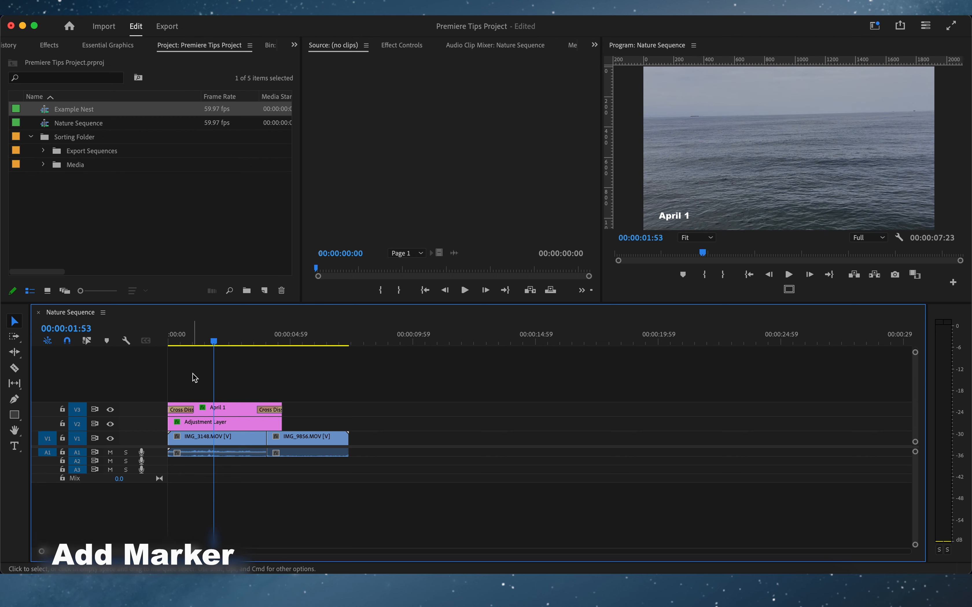
{"action": "key", "text": "m"}
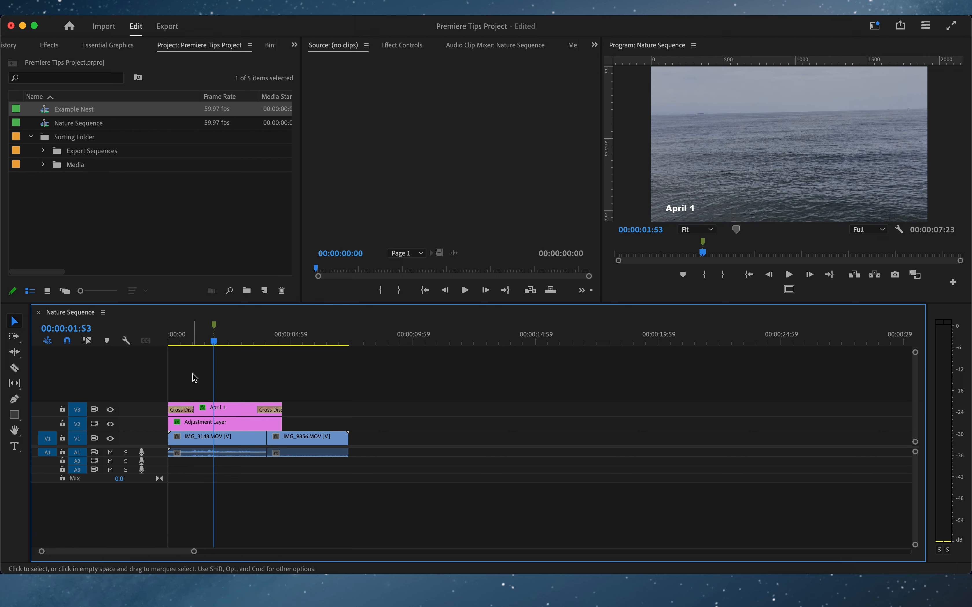
{"action": "key", "text": "super+z"}
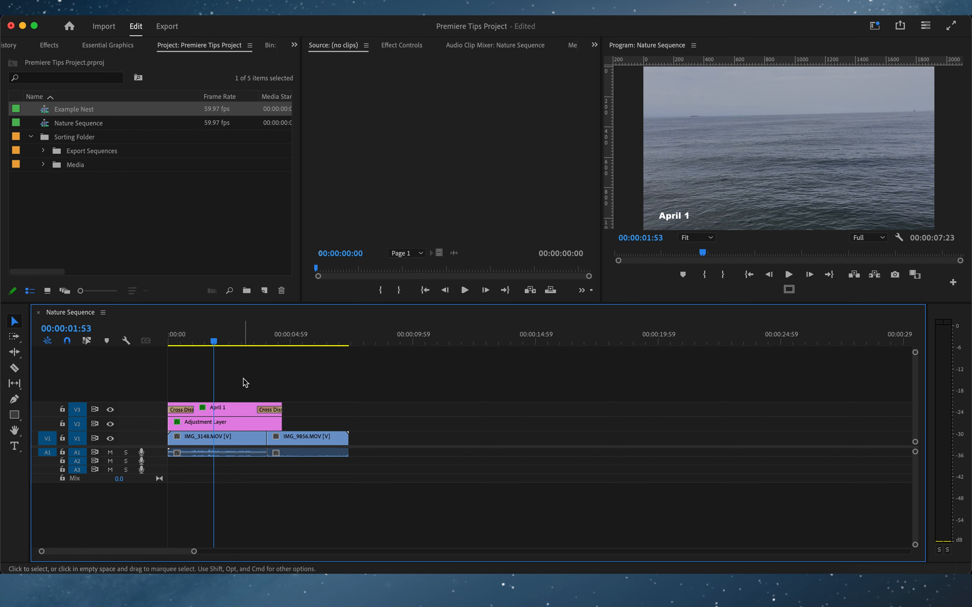
- Review the available Timeline Display Settings without changing any of them
{"action": "left_click", "coordinate": [126, 341]}
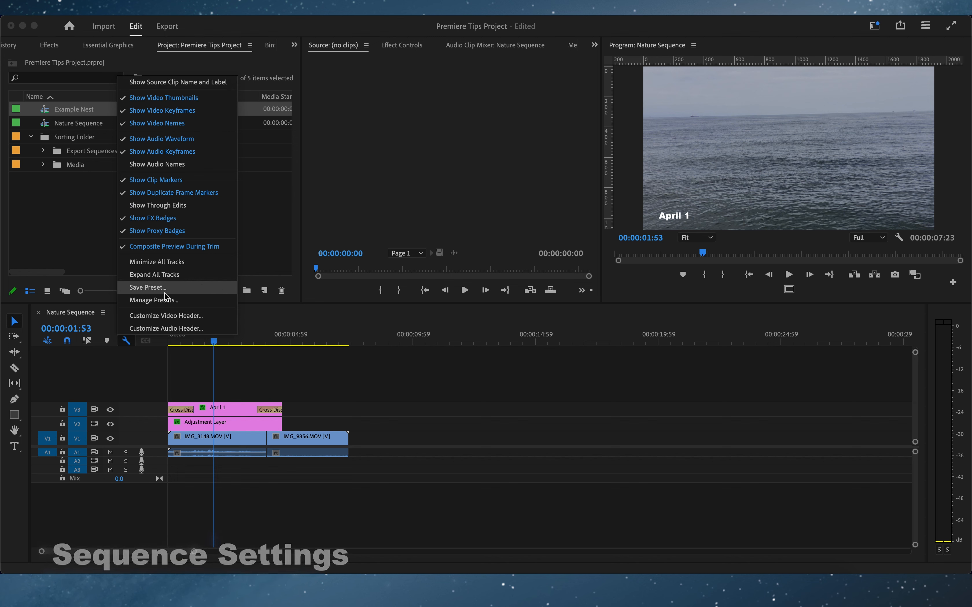
{"action": "left_click", "coordinate": [128, 341]}
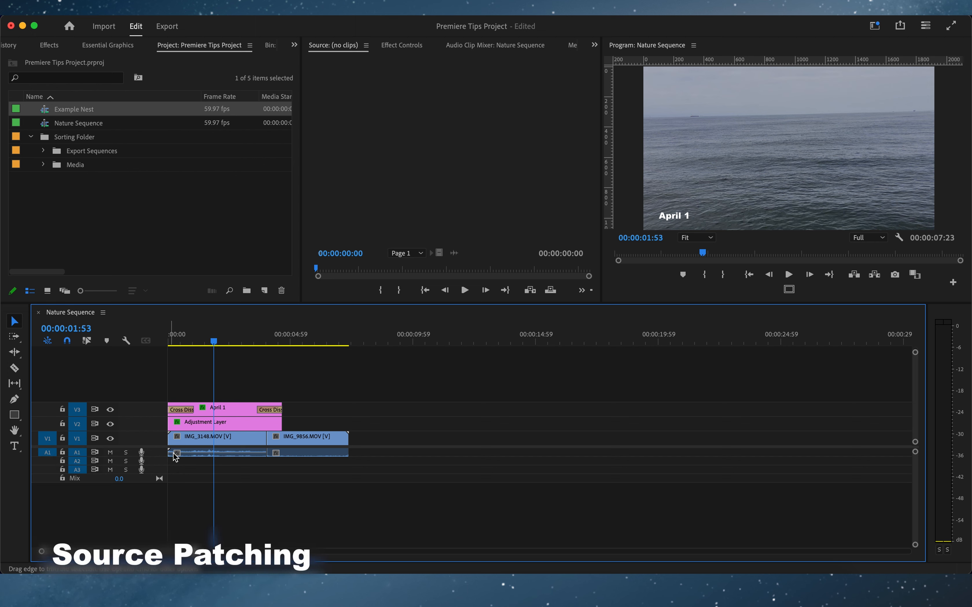
- Open the IMG_3148.MOV clip from the timeline in the Source Monitor
{"action": "left_click", "coordinate": [219, 438]}
{"action": "double_click", "coordinate": [219, 438]}
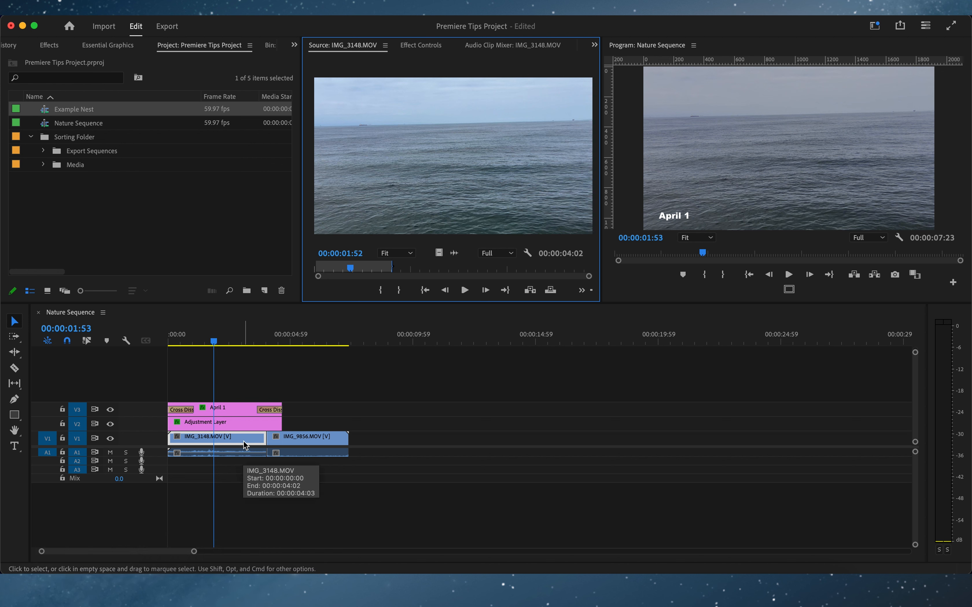
- Turn off V1 source patching and place only the audio of IMG_3148.MOV on track A2, undoing the placement
{"action": "left_click", "coordinate": [48, 438]}
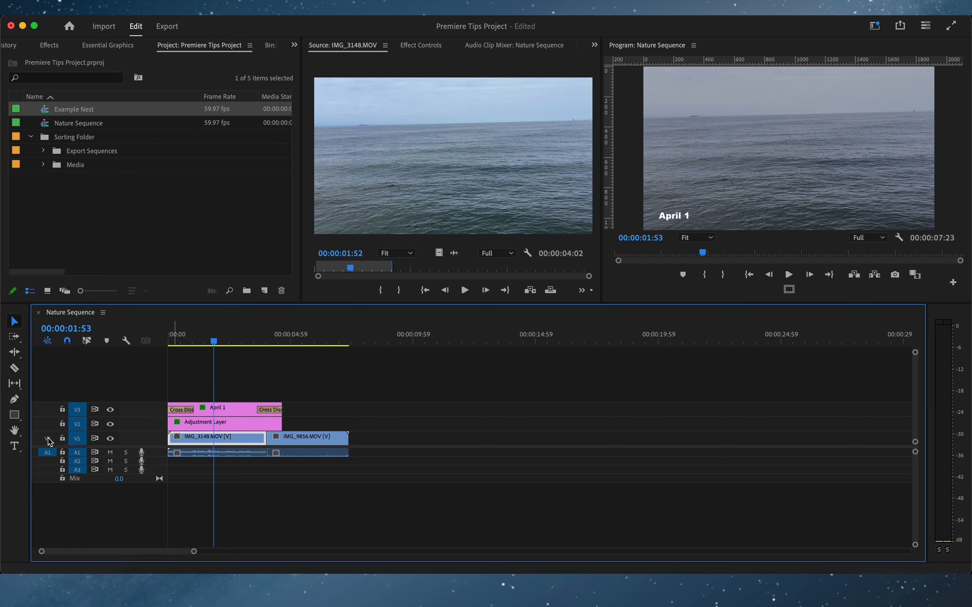
{"action": "left_click_drag", "start_coordinate": [454, 408], "coordinate": [449, 462]}
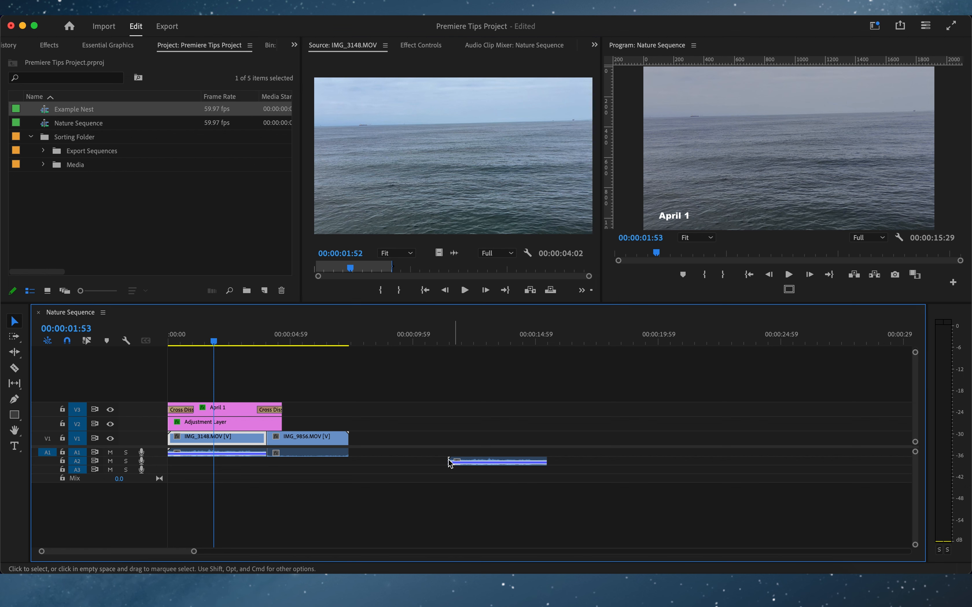
{"action": "key", "text": "super+z"}
- Try placing only the video of IMG_3148.MOV with V1 source patching on and A1 off, restoring A1 patching at the end
{"action": "left_click", "coordinate": [48, 442]}
{"action": "left_click", "coordinate": [48, 446]}
{"action": "left_click_drag", "start_coordinate": [531, 144], "coordinate": [443, 461]}
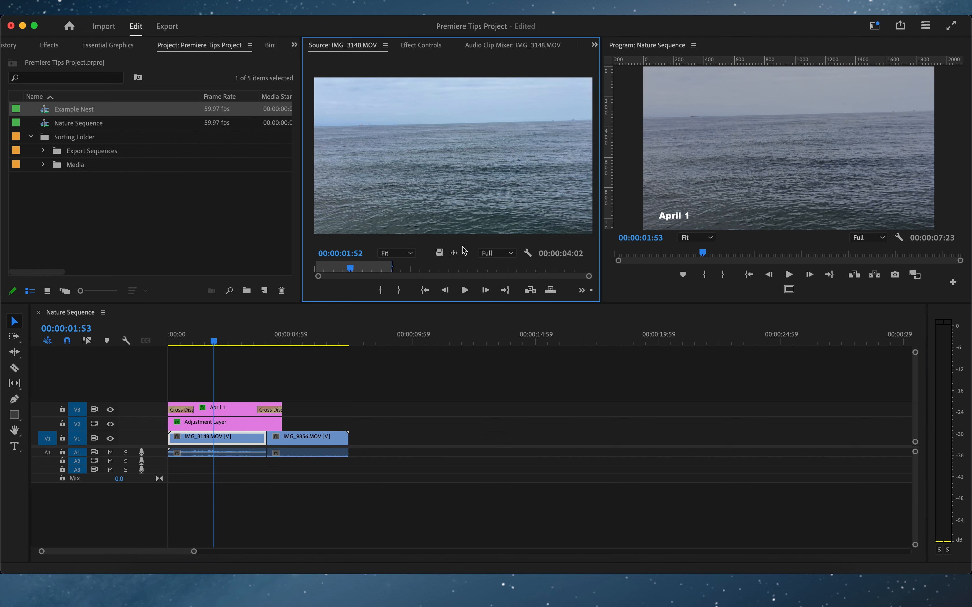
{"action": "left_click", "coordinate": [46, 453]}
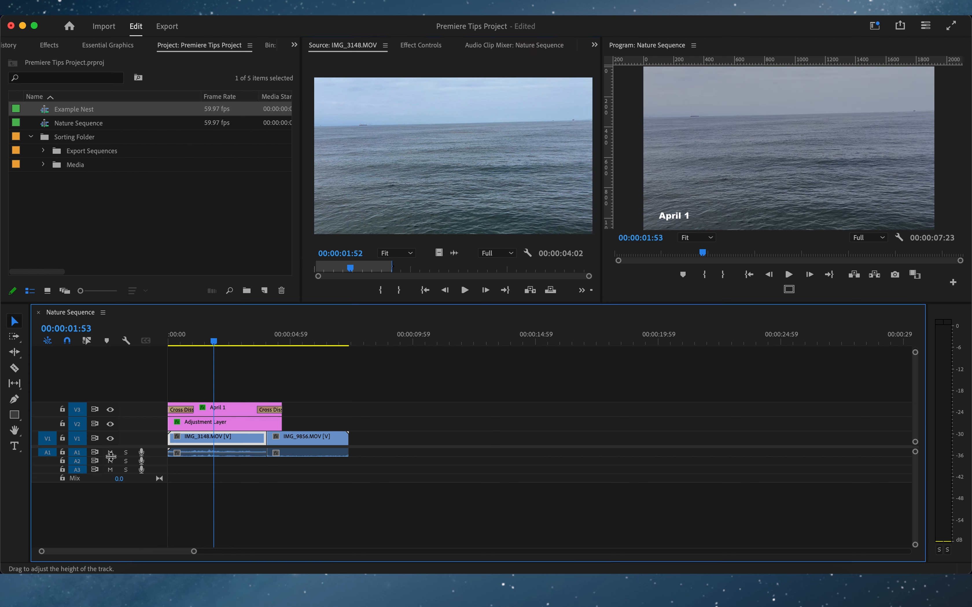
- Lock track V3, try to edit its April 1 title, and unlock the track again
{"action": "left_click", "coordinate": [63, 409]}
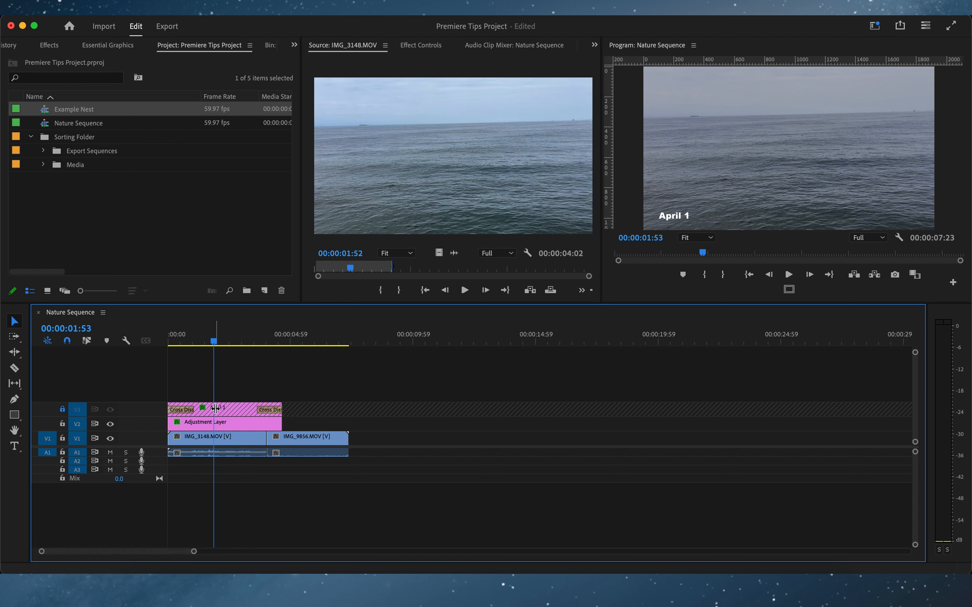
{"action": "left_click_drag", "start_coordinate": [214, 404], "coordinate": [277, 397]}
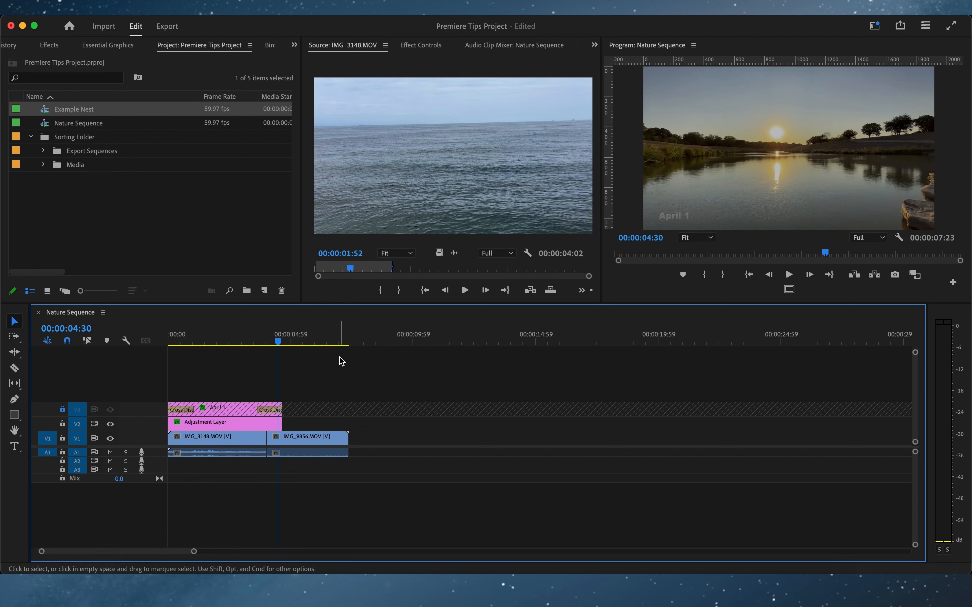
{"action": "left_click", "coordinate": [63, 410]}
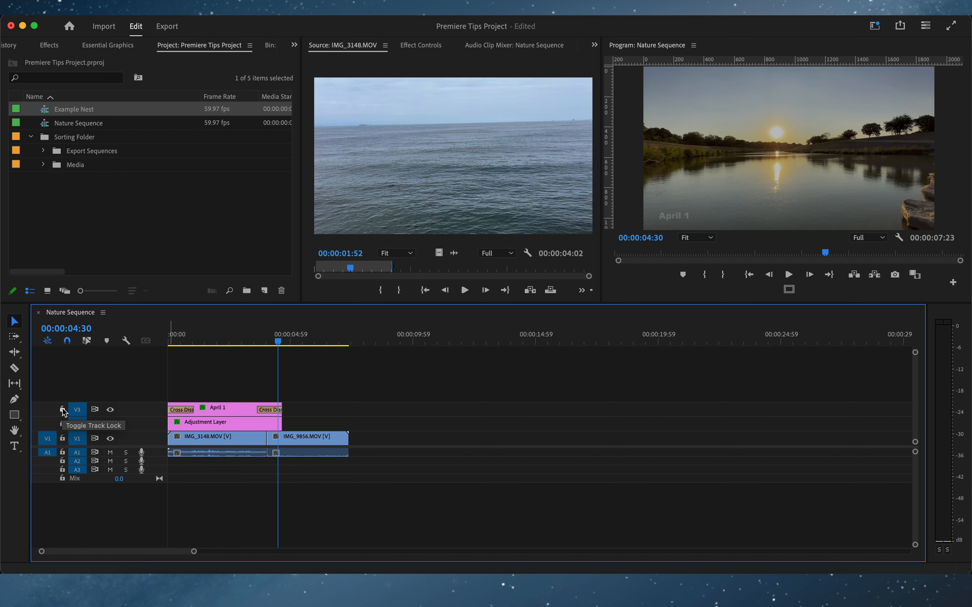
- Lock all video tracks together, try to select their clips, and unlock all of them
{"action": "left_click", "coordinate": [63, 410], "text": "shift"}
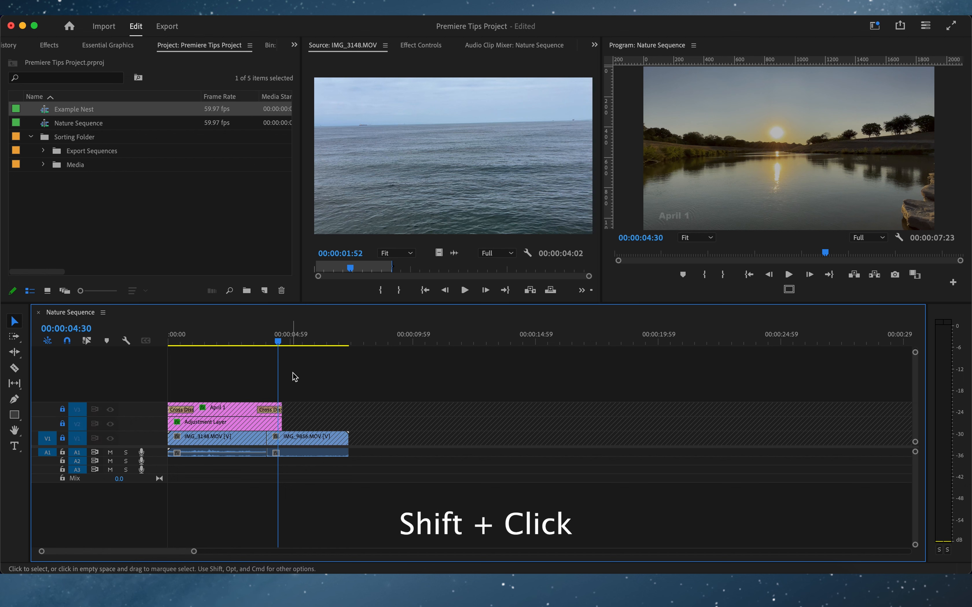
{"action": "left_click_drag", "start_coordinate": [190, 383], "coordinate": [240, 437]}
{"action": "left_click", "coordinate": [62, 438], "text": "shift"}
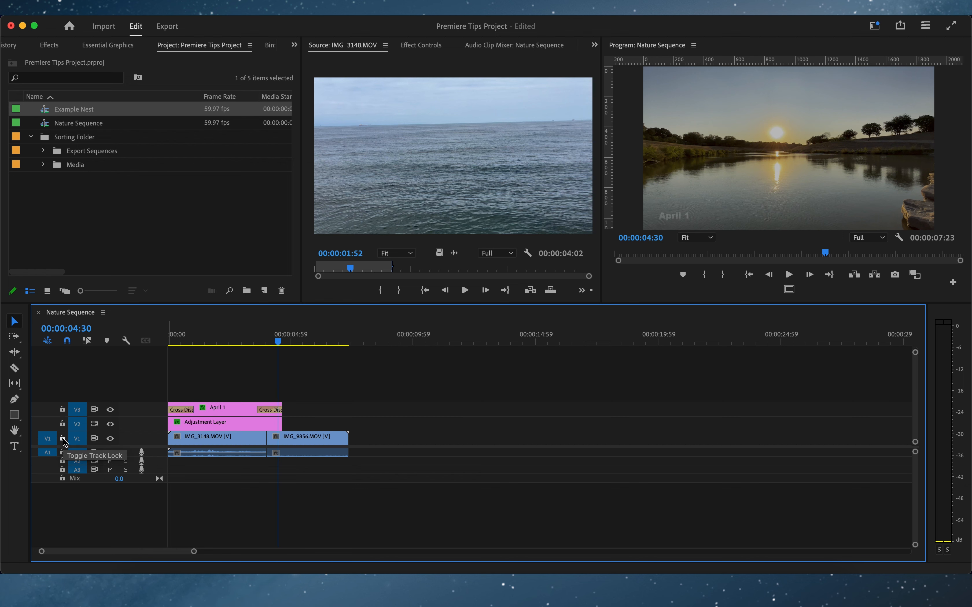
{"action": "left_click", "coordinate": [77, 439], "text": "shift"}
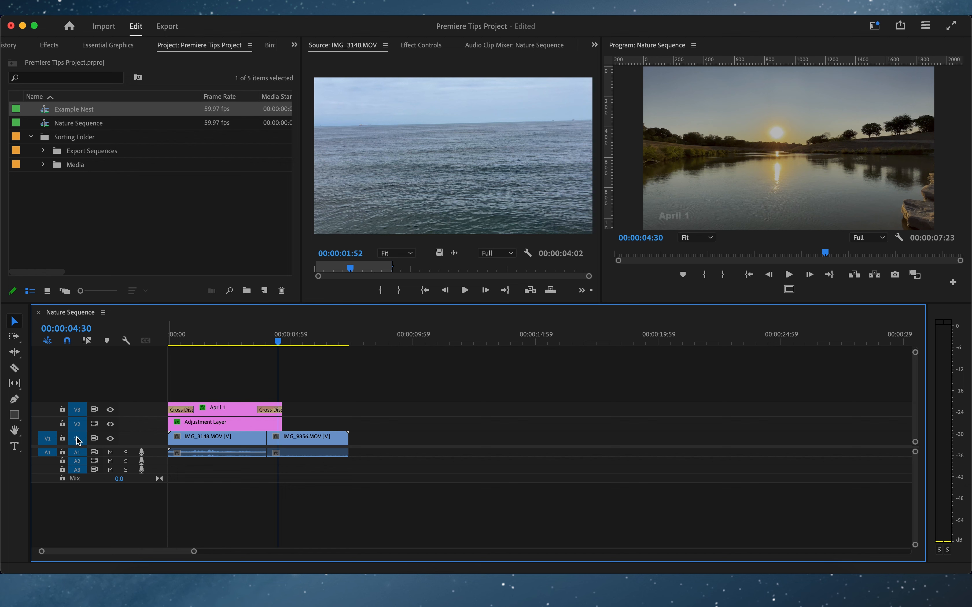
- Turn off sync lock on V3, insert a copy of the IMG_9856.MOV clip at 00:00:02:00, and undo the insertion
{"action": "left_click", "coordinate": [95, 409]}
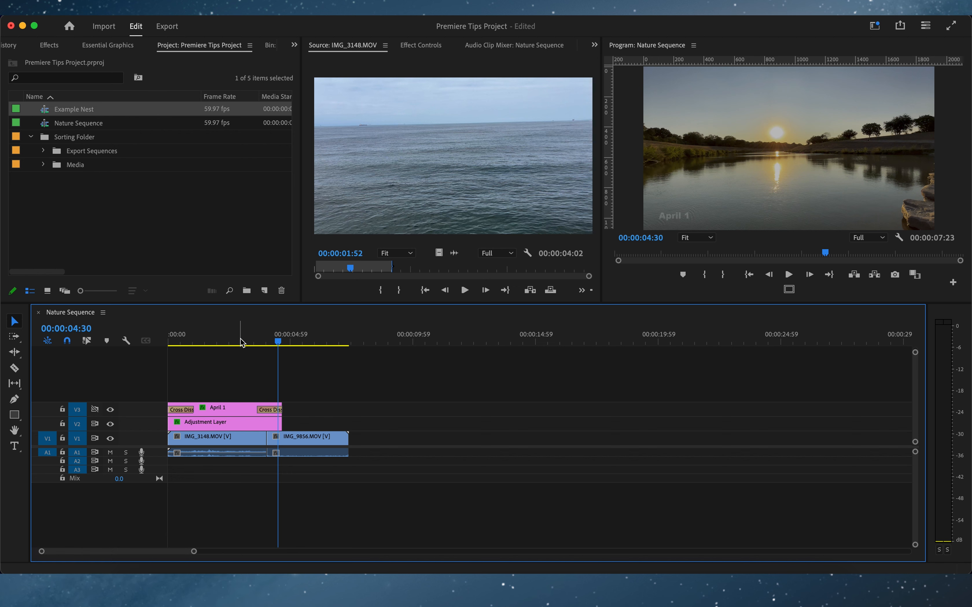
{"action": "left_click", "coordinate": [217, 341]}
{"action": "left_click_drag", "start_coordinate": [314, 412], "coordinate": [340, 488]}
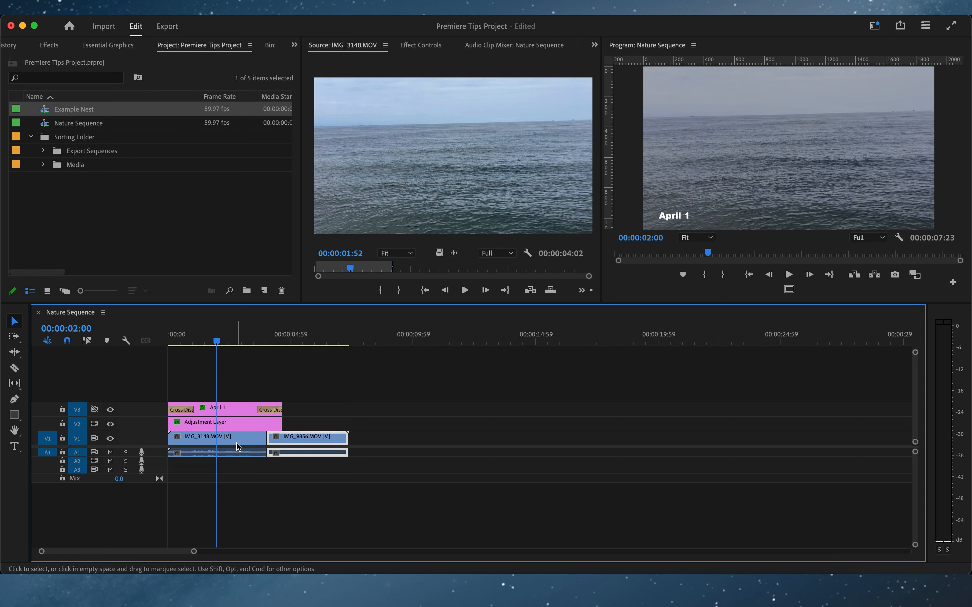
{"action": "key", "text": "super+shift+v"}
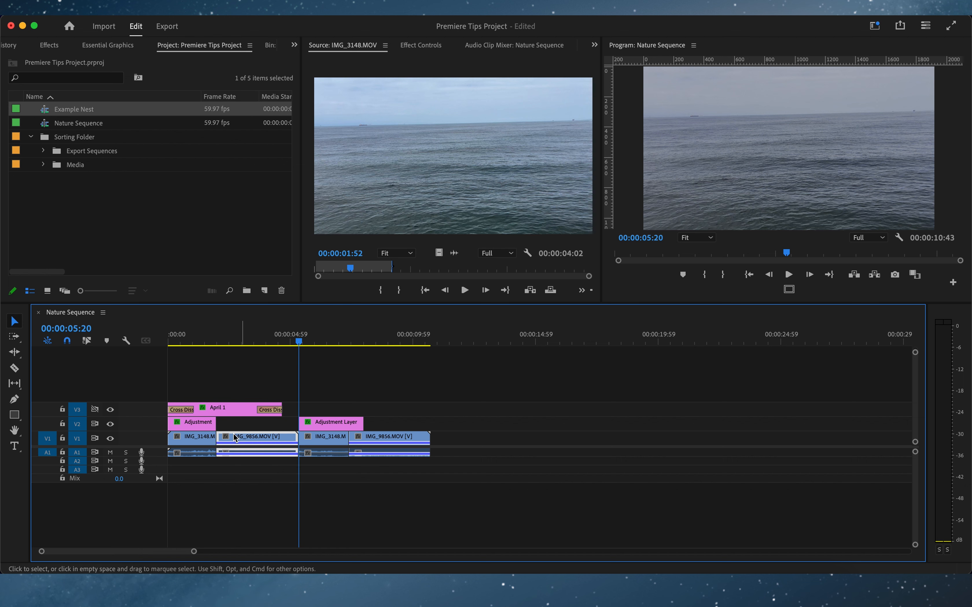
{"action": "key", "text": "super+z"}
- Turn V3 sync lock back on, insert the IMG_9856.MOV copy at the playhead again, and undo the insertion
{"action": "left_click", "coordinate": [100, 409]}
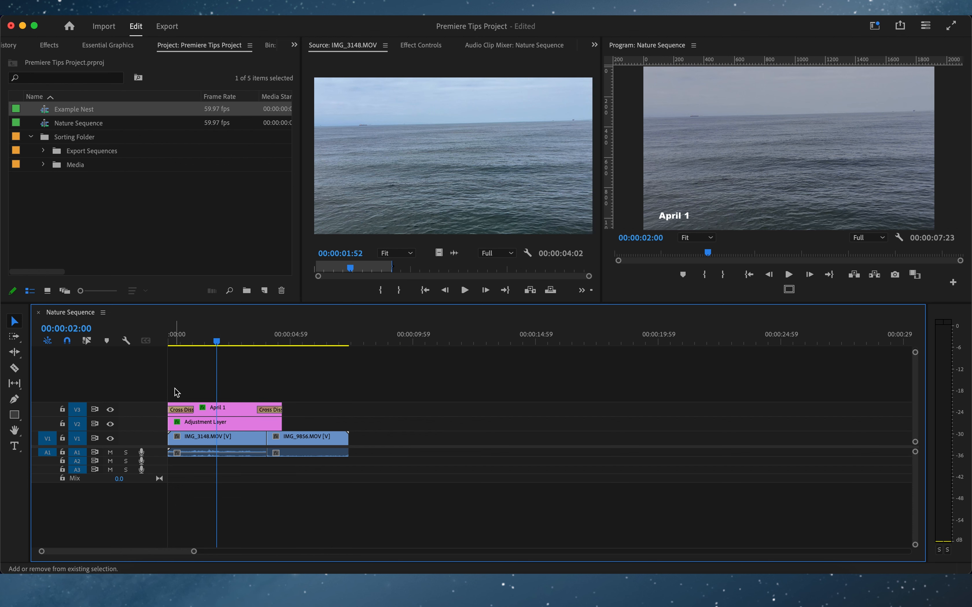
{"action": "key", "text": "super+shift+v"}
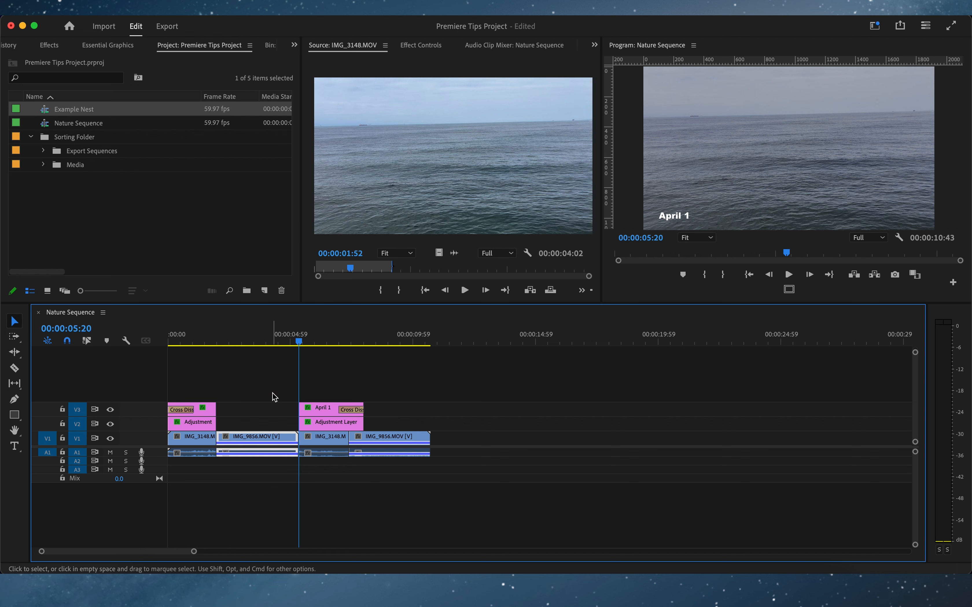
{"action": "key", "text": "super+z"}
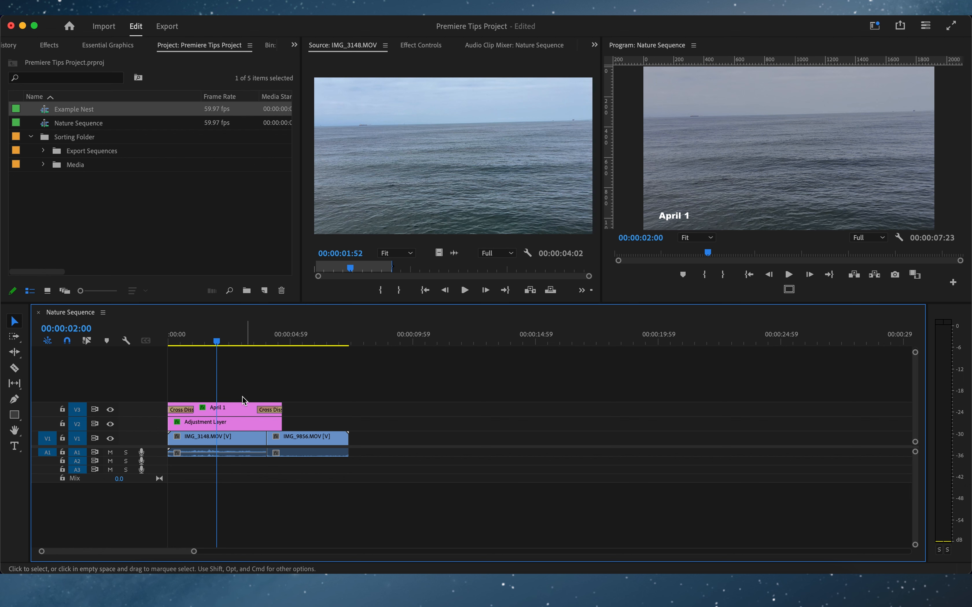
- Toggle the output of video tracks V3 and V1 off and back on
{"action": "left_click", "coordinate": [110, 409]}
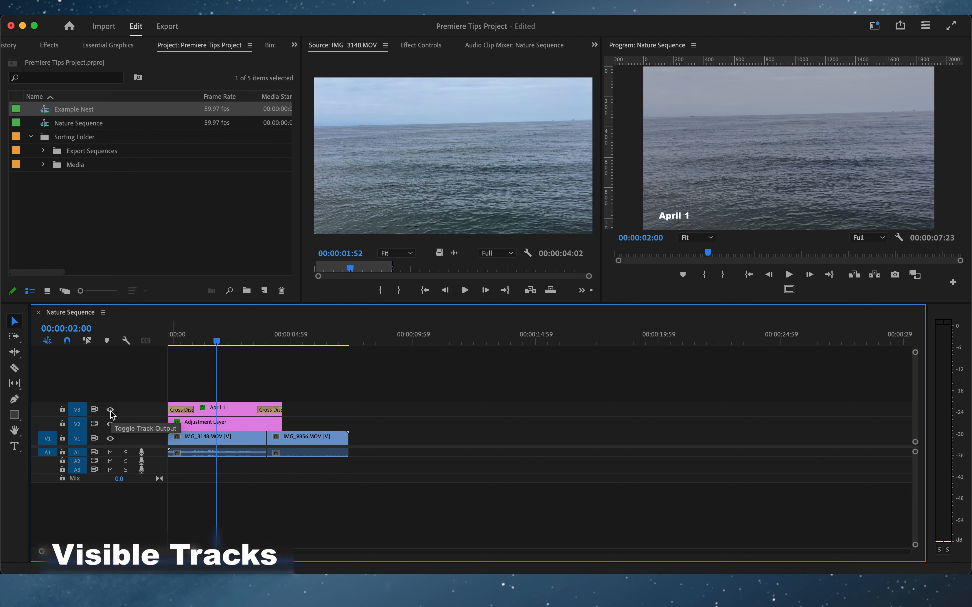
{"action": "left_click", "coordinate": [110, 409]}
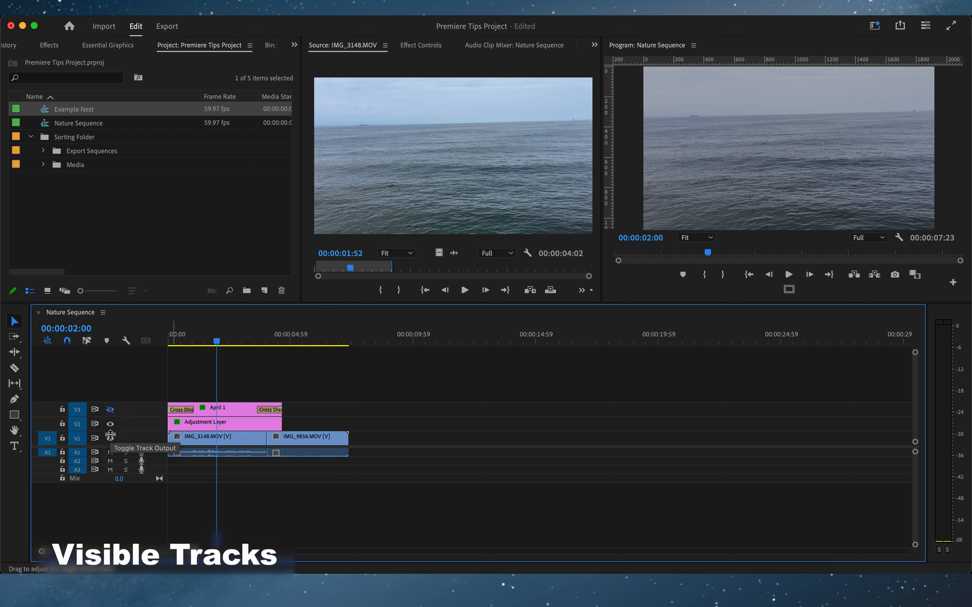
{"action": "left_click", "coordinate": [110, 436]}
{"action": "left_click", "coordinate": [110, 436]}
{"action": "left_click", "coordinate": [111, 410]}
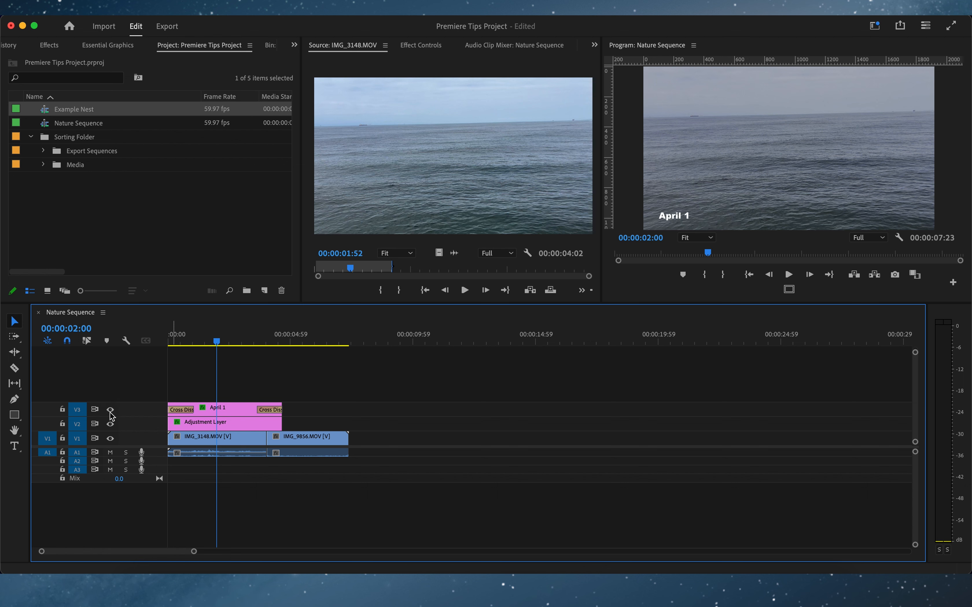
- Try muting and soloing audio track A1, leaving both mute and solo off
{"action": "left_click", "coordinate": [111, 453]}
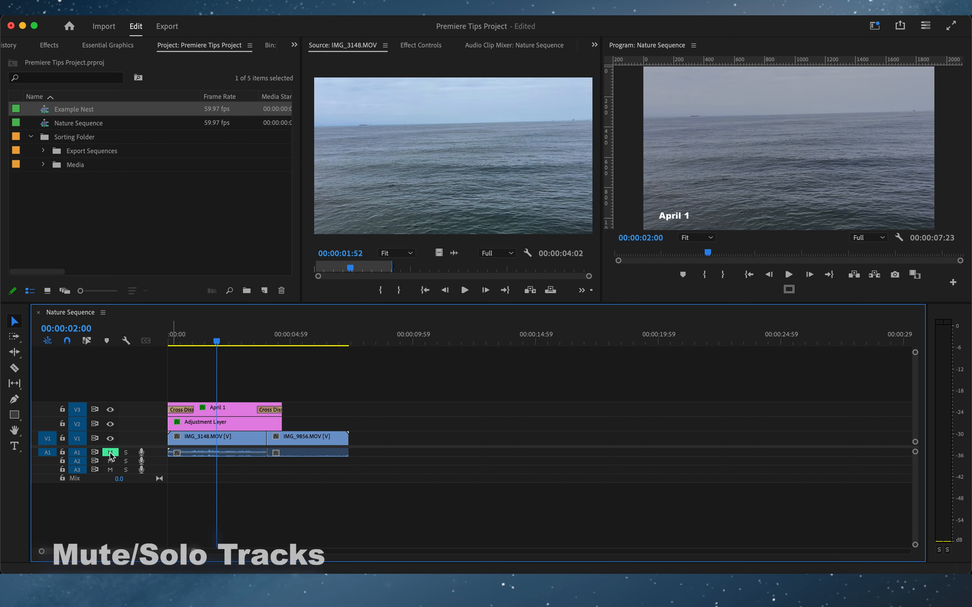
{"action": "left_click", "coordinate": [126, 453]}
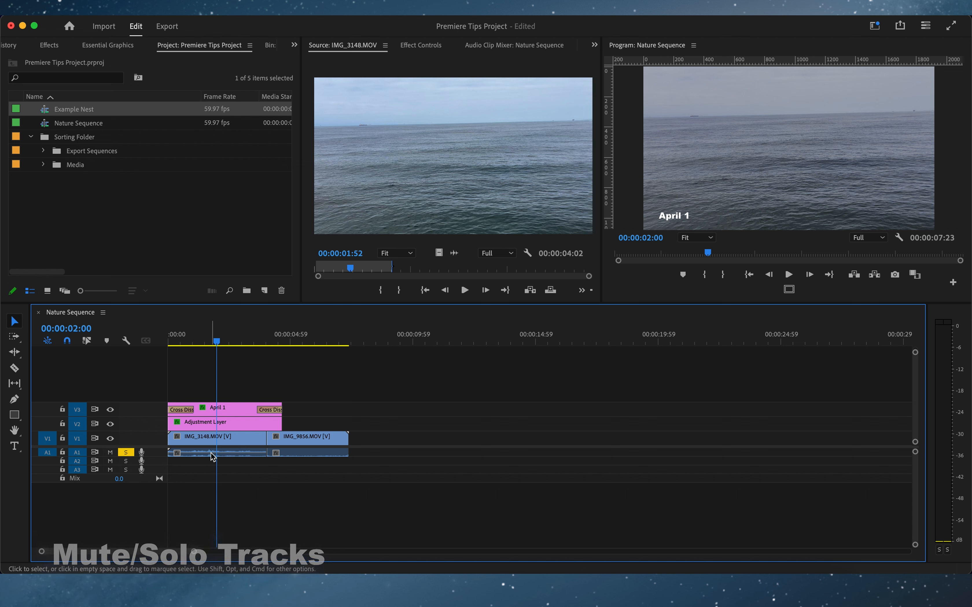
{"action": "left_click", "coordinate": [126, 452]}
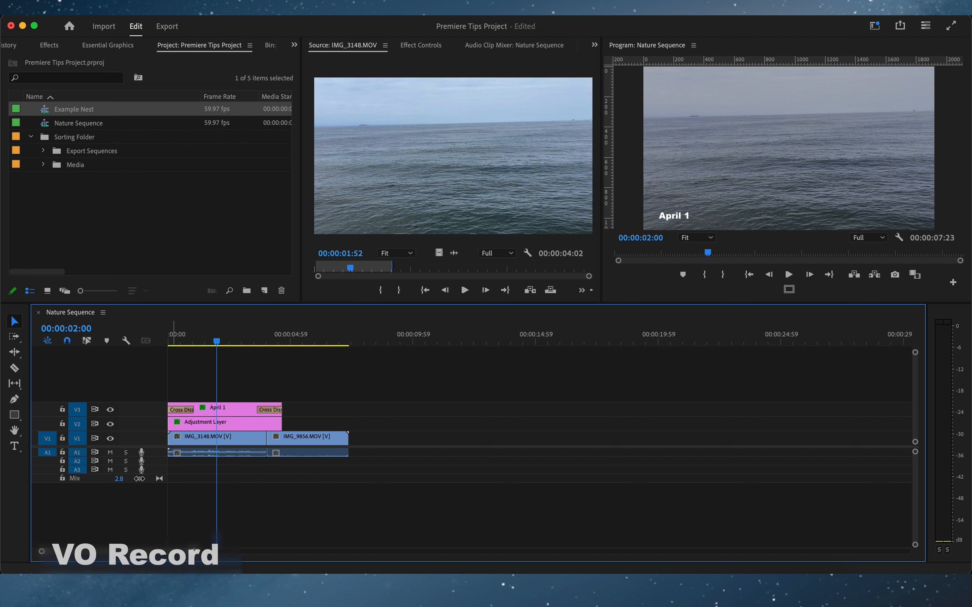
{"action": "left_click", "coordinate": [126, 453]}
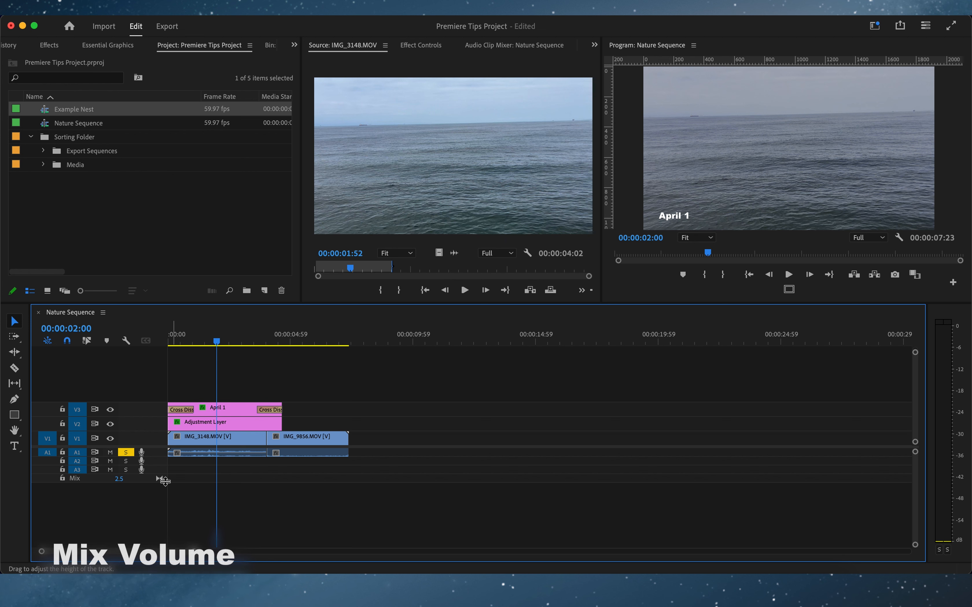
{"action": "left_click", "coordinate": [126, 452]}
- Set the Mix track volume to 0
{"action": "left_click", "coordinate": [120, 478]}
{"action": "type", "text": "0"}
{"action": "key", "text": "Return"}
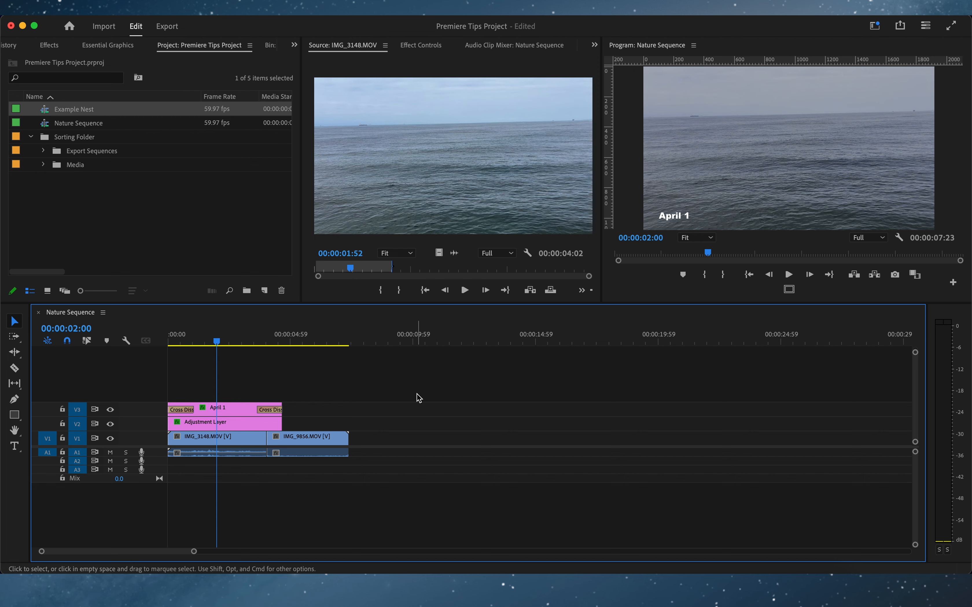